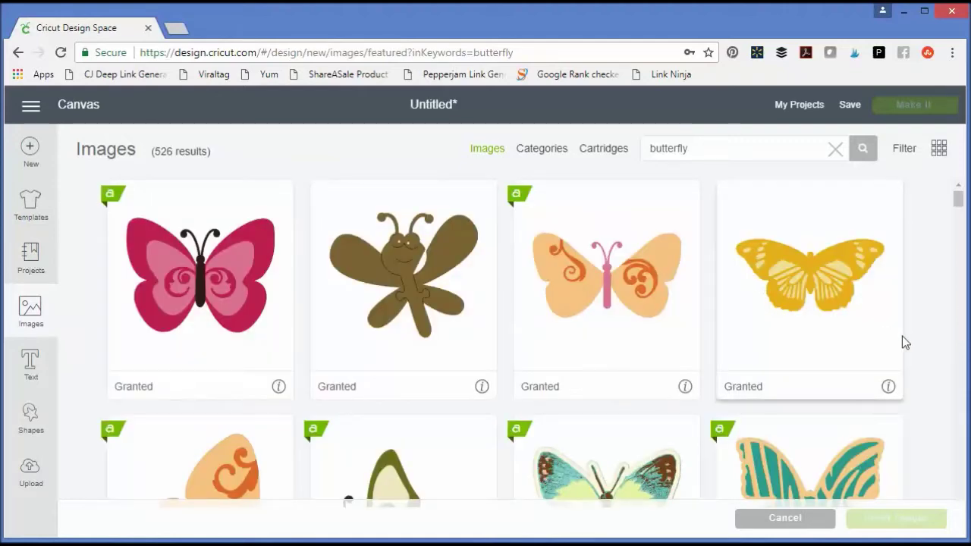
# Find the blue framed butterfly in the image results and insert it as a Butterfly layer.
pyautogui.scroll(-3, 919, 355)
pyautogui.scroll(-3, 920, 356)
pyautogui.scroll(-4, 919, 356)
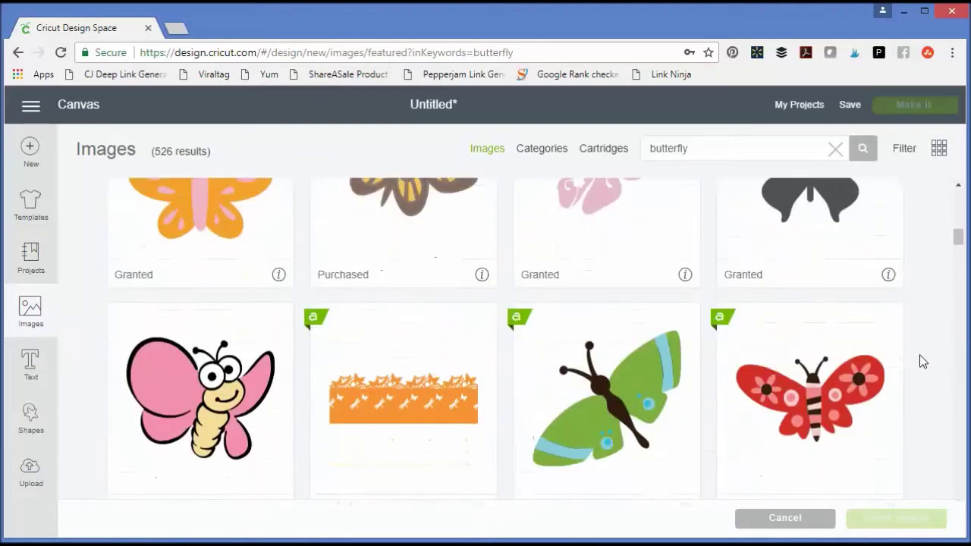
pyautogui.scroll(-3, 920, 356)
pyautogui.scroll(-3, 920, 356)
pyautogui.scroll(-3, 920, 356)
pyautogui.scroll(-3, 919, 356)
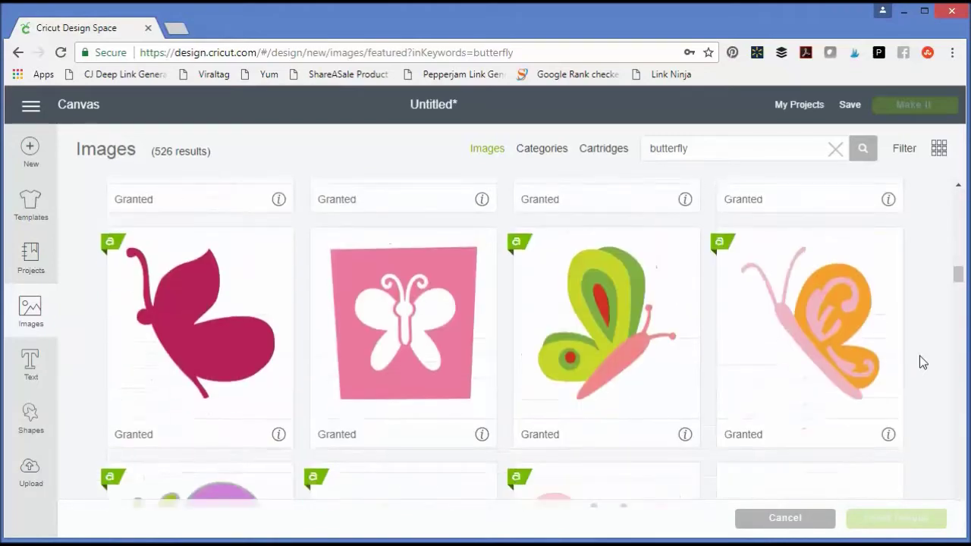
pyautogui.scroll(-3, 920, 356)
pyautogui.scroll(-3, 922, 362)
pyautogui.scroll(-3, 923, 361)
pyautogui.scroll(-3, 923, 362)
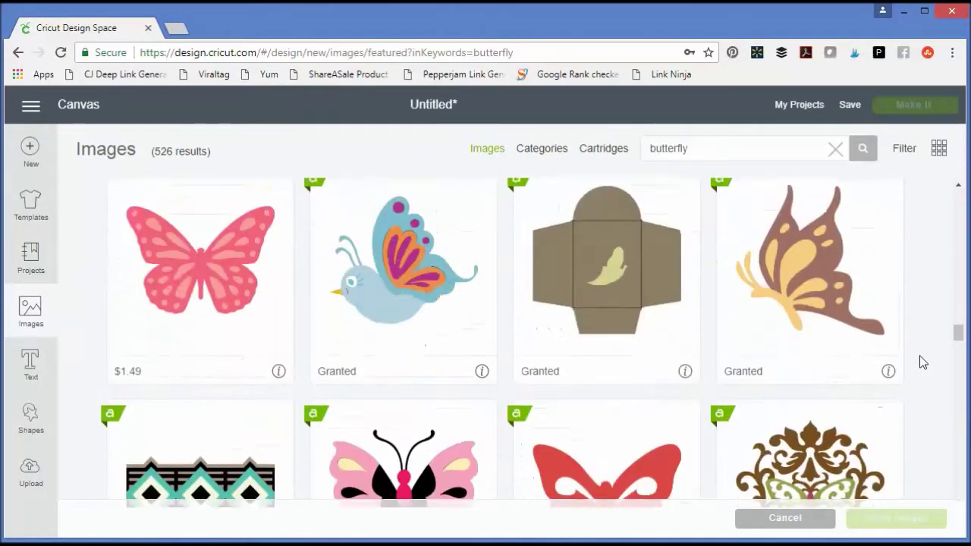
pyautogui.scroll(-3, 922, 362)
pyautogui.scroll(-3, 923, 362)
pyautogui.scroll(-3, 923, 361)
pyautogui.scroll(-3, 923, 362)
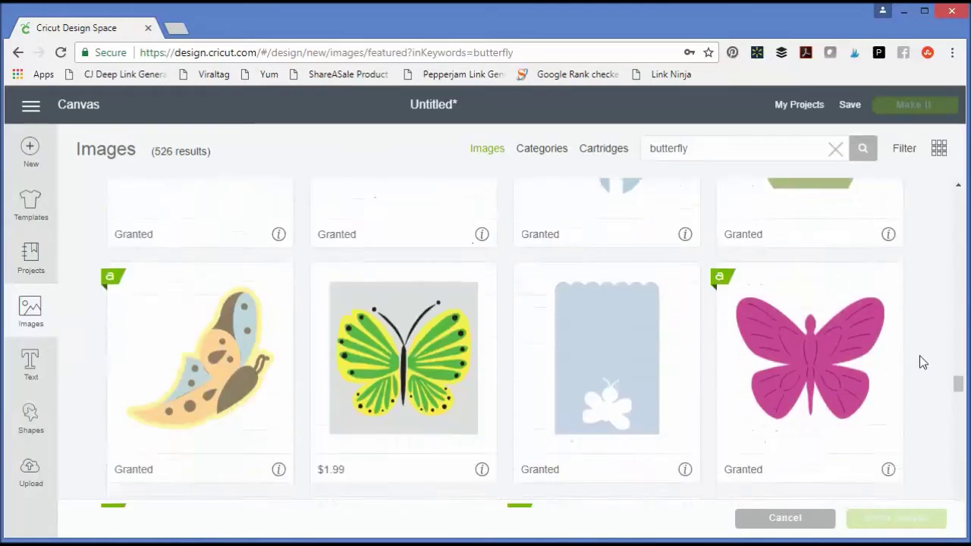
pyautogui.scroll(-3, 923, 362)
pyautogui.scroll(-2, 920, 355)
pyautogui.scroll(-4, 920, 355)
pyautogui.scroll(-2, 920, 355)
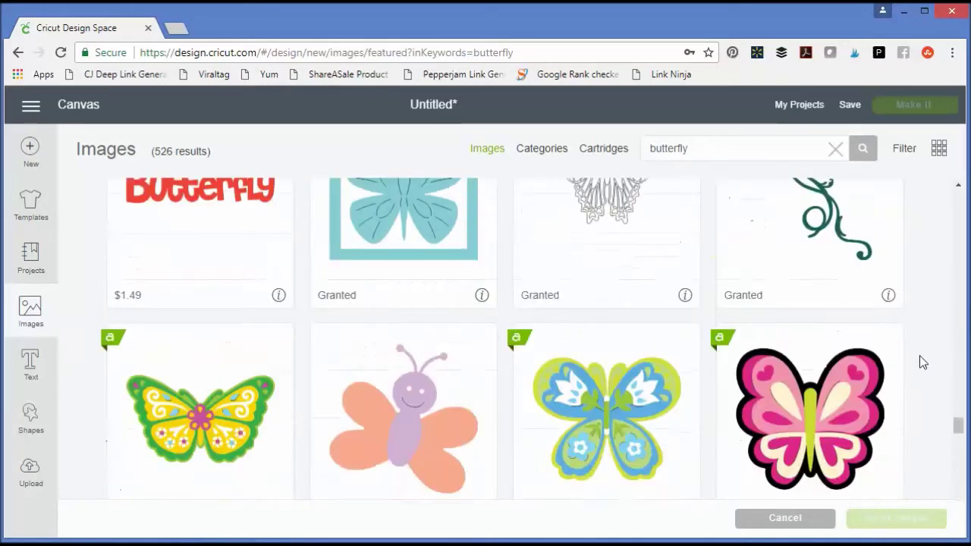
pyautogui.scroll(2, 455, 266)
pyautogui.click(456, 265)
pyautogui.click(876, 518)
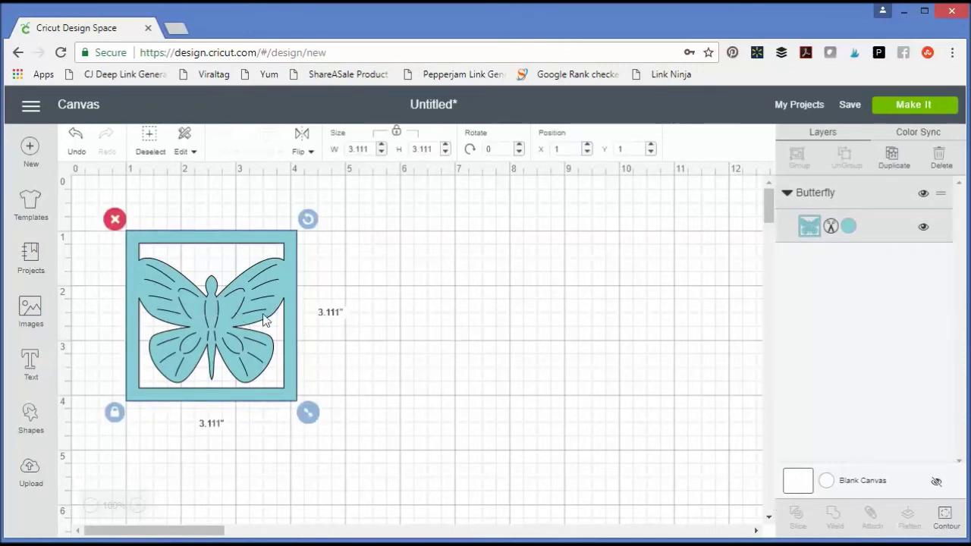
# Use Contour to hide the butterfly's upper-left and upper-right wing cut lines.
pyautogui.click(946, 519)
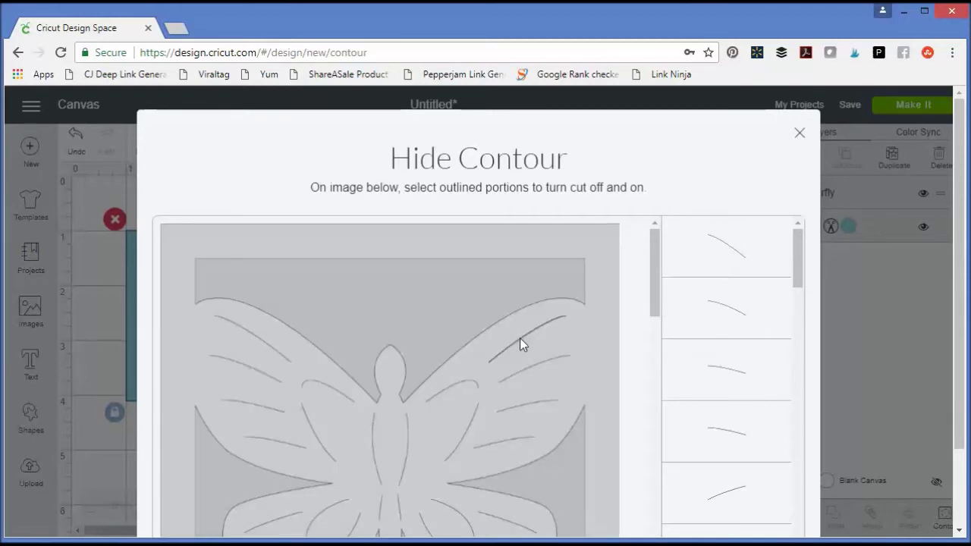
pyautogui.click(521, 341)
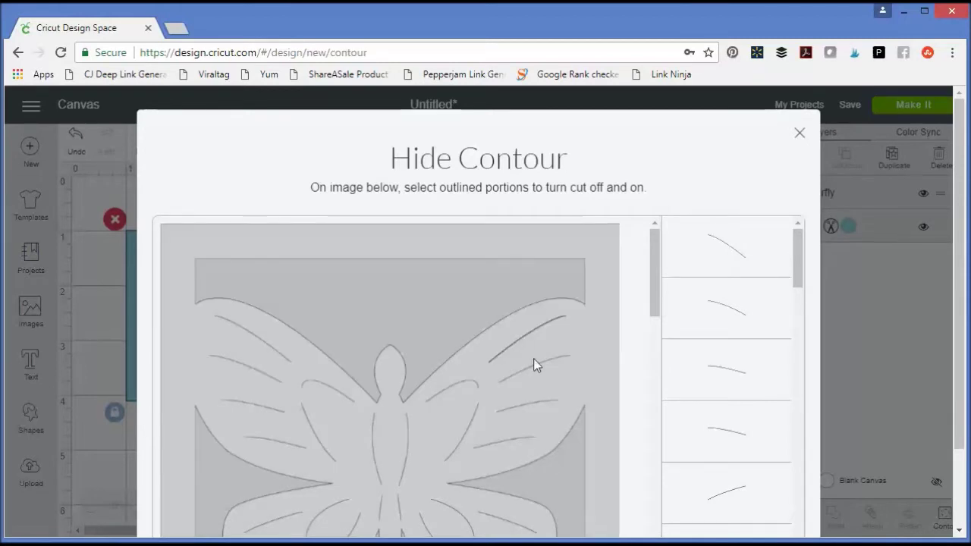
pyautogui.click(522, 404)
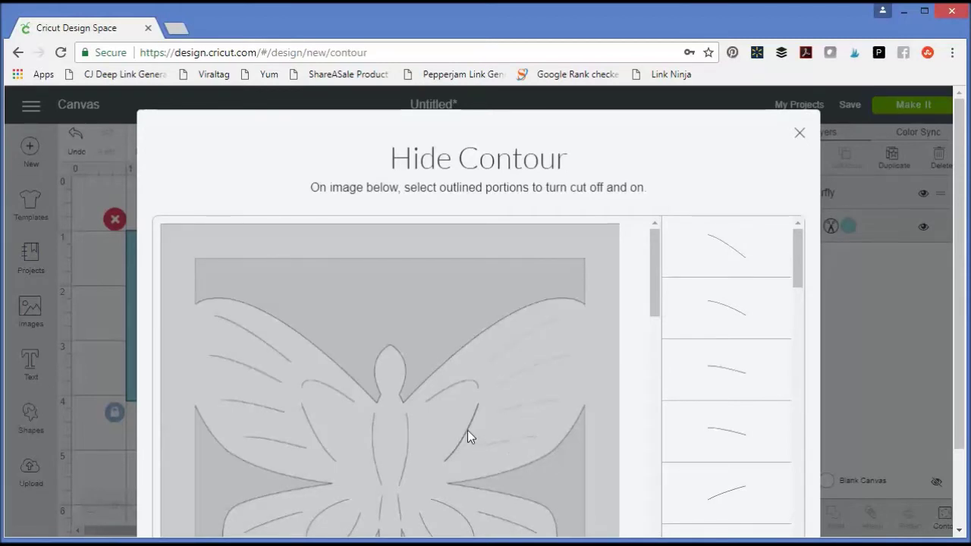
pyautogui.click(457, 385)
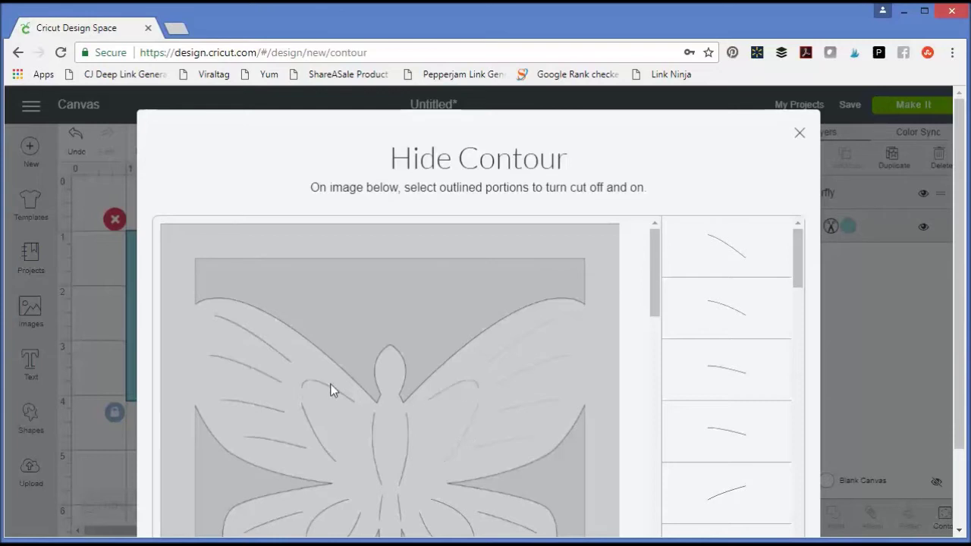
pyautogui.click(308, 423)
pyautogui.click(275, 441)
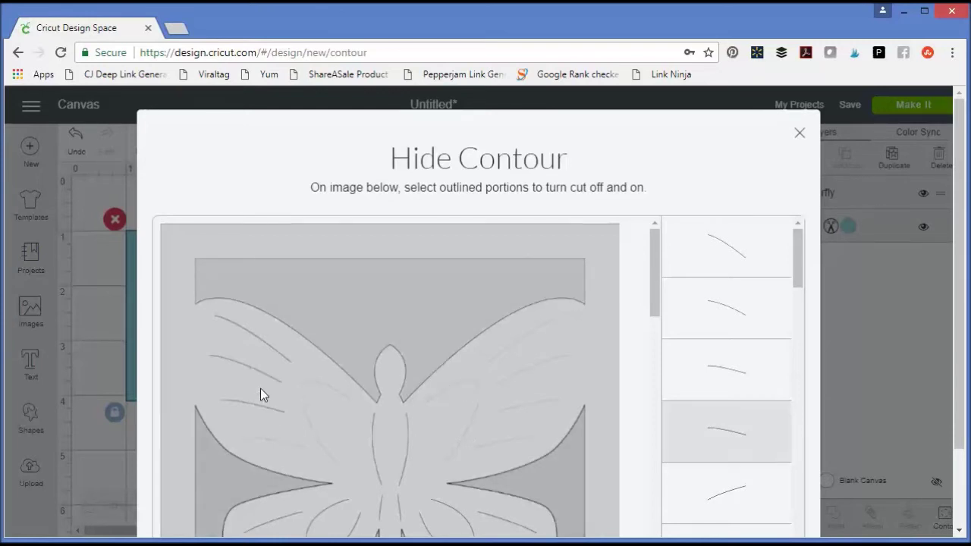
pyautogui.click(259, 385)
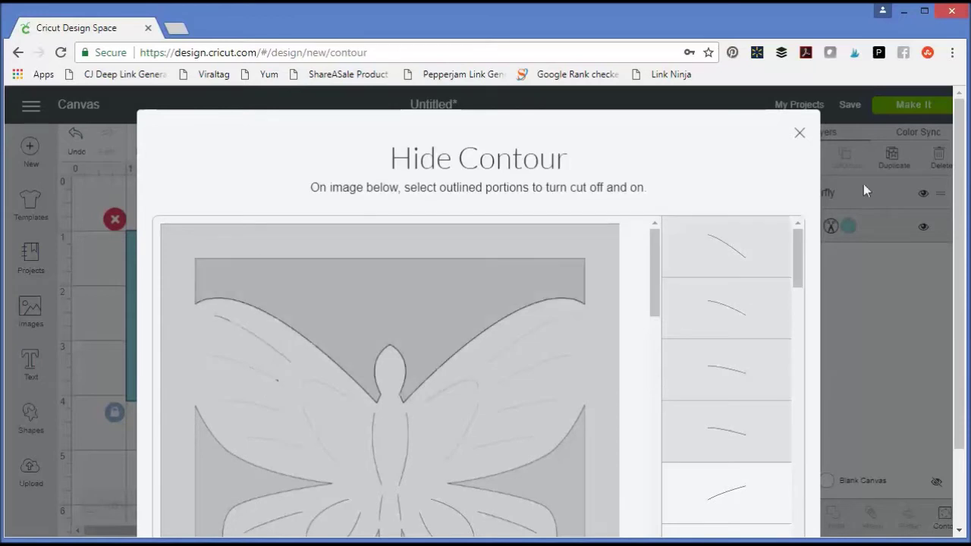
pyautogui.click(803, 135)
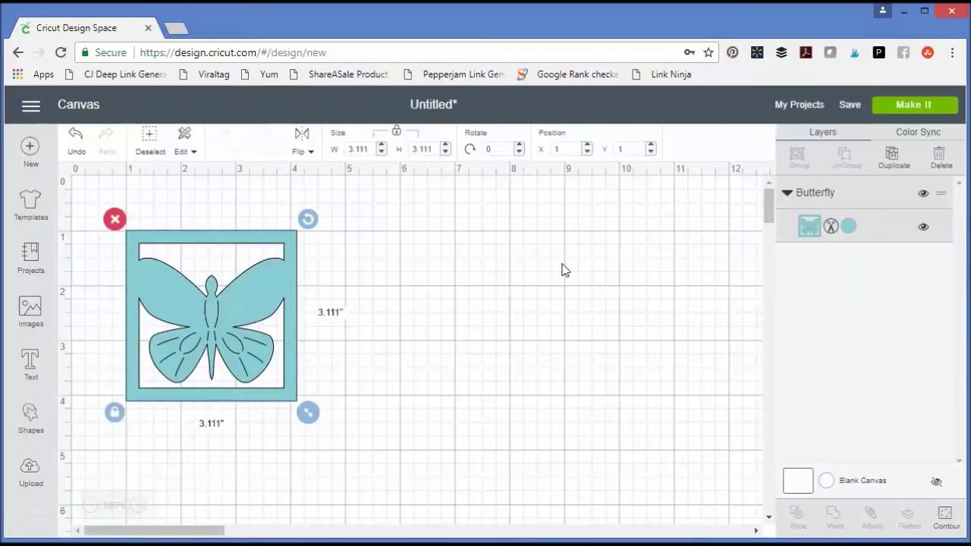
# Reopen the butterfly's Hide Contour view so its lower wings become solid, then deselect it.
pyautogui.click(383, 353)
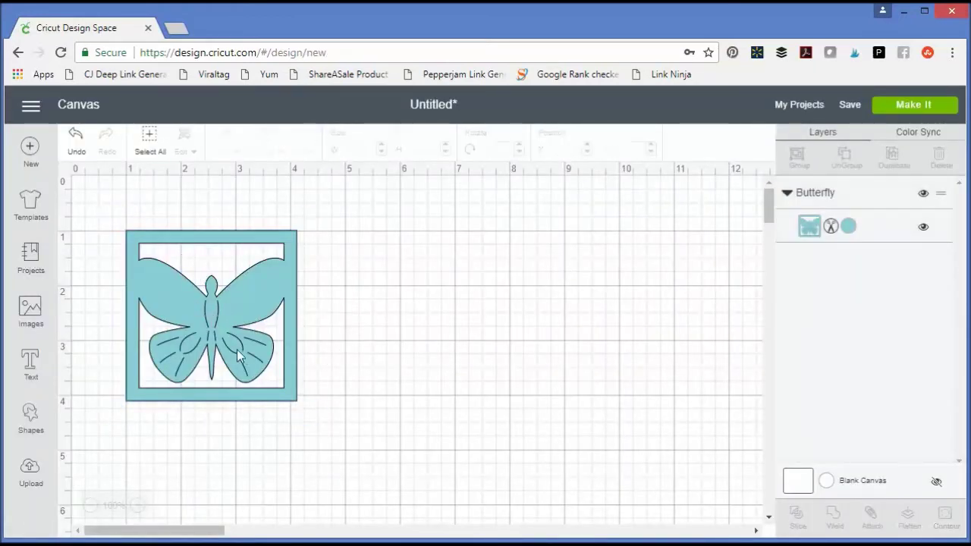
pyautogui.click(237, 349)
pyautogui.click(939, 524)
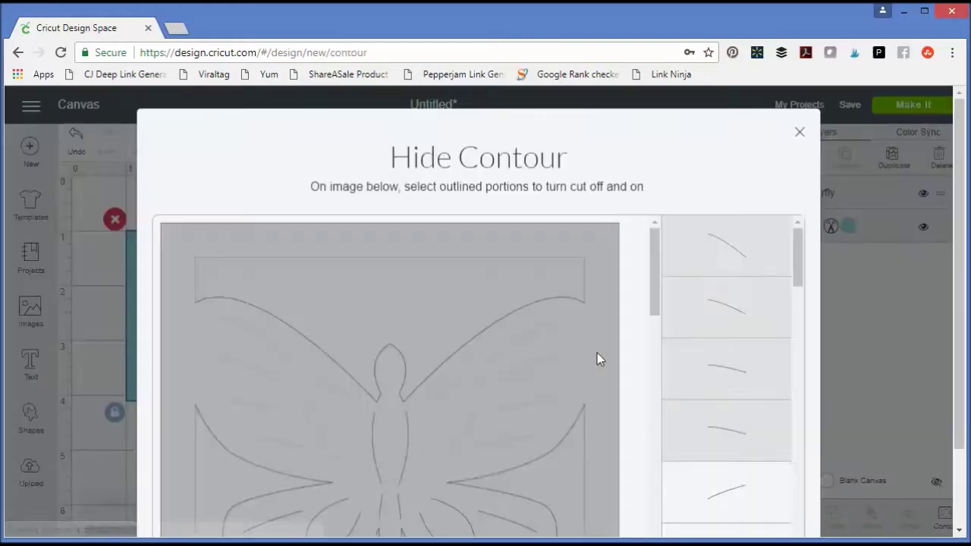
pyautogui.scroll(-2, 557, 396)
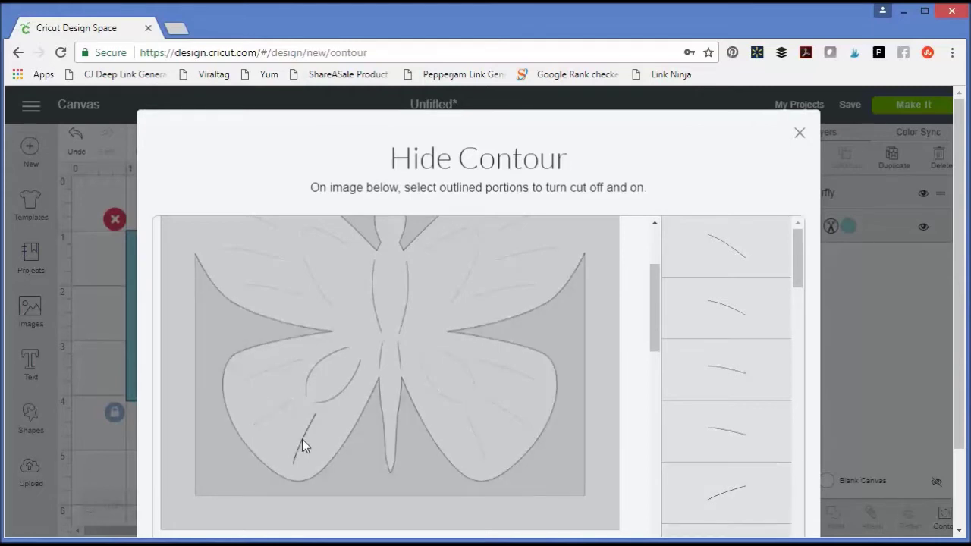
pyautogui.click(802, 135)
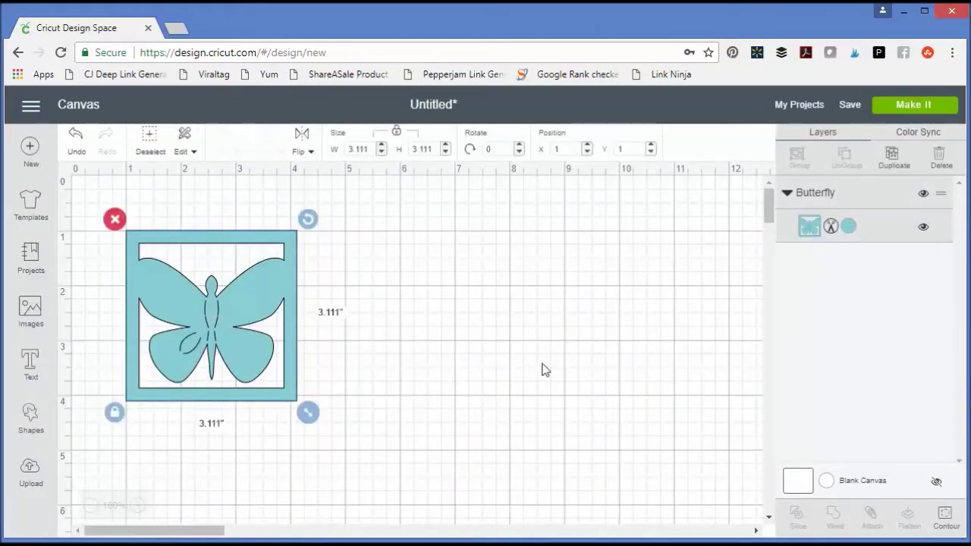
pyautogui.click(944, 519)
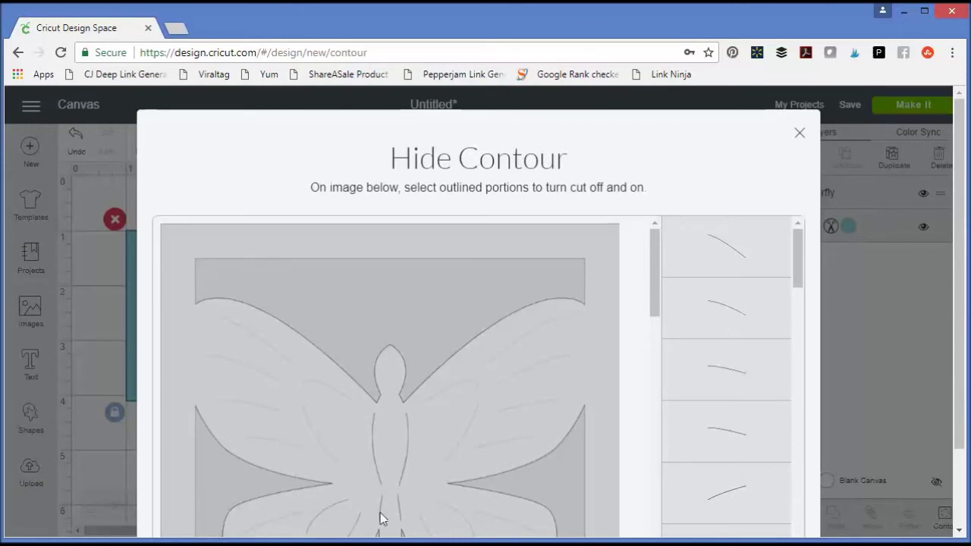
pyautogui.click(800, 134)
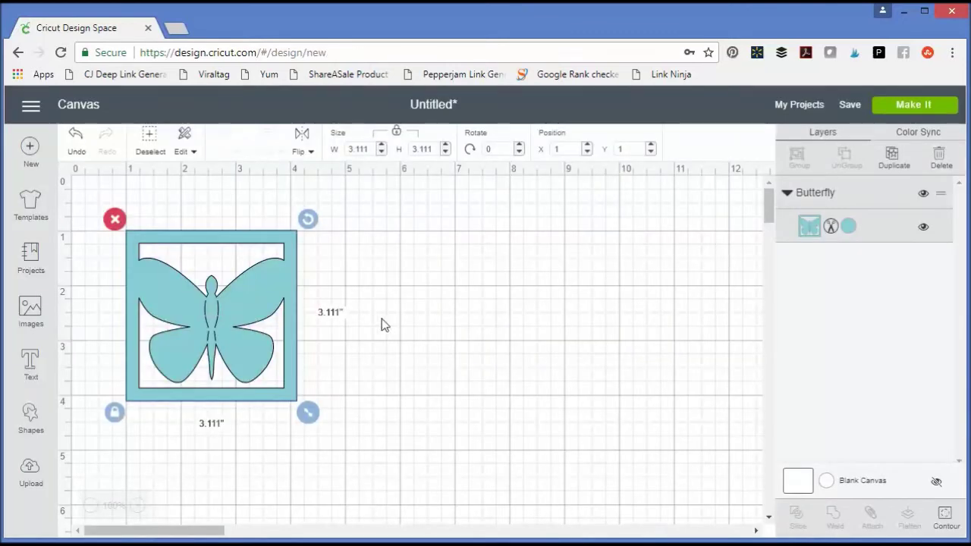
pyautogui.click(550, 371)
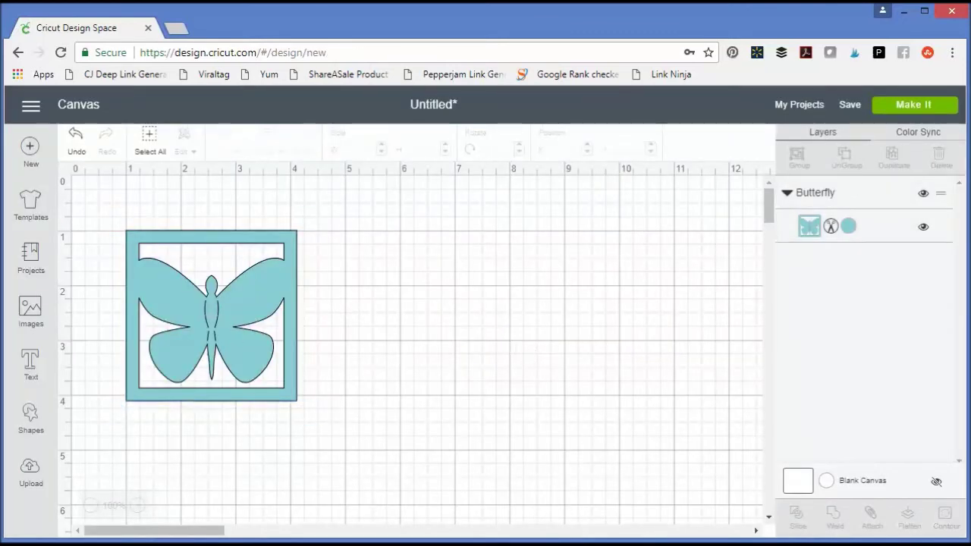
# Add 'DAD' text beside the butterfly and enlarge it to about five inches wide.
pyautogui.click(30, 364)
pyautogui.write('D')
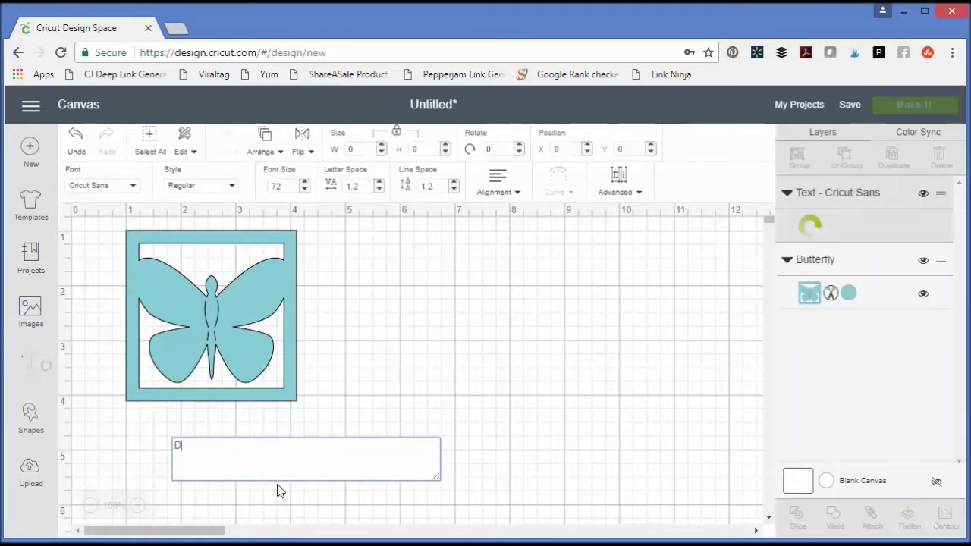
pyautogui.write('AD')
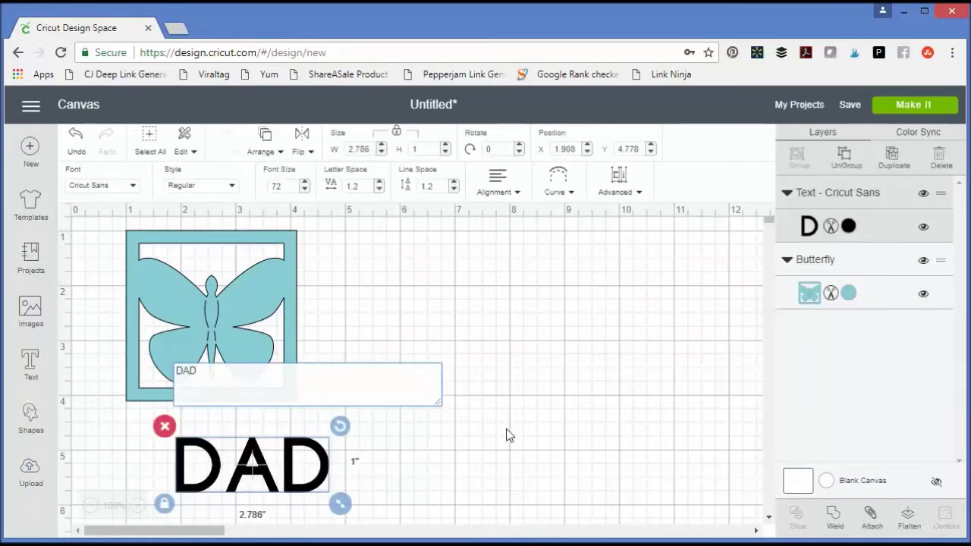
pyautogui.click(508, 436)
pyautogui.moveTo(320, 459)
pyautogui.mouseDown()
pyautogui.moveTo(466, 367)
pyautogui.moveTo(504, 303)
pyautogui.mouseUp()
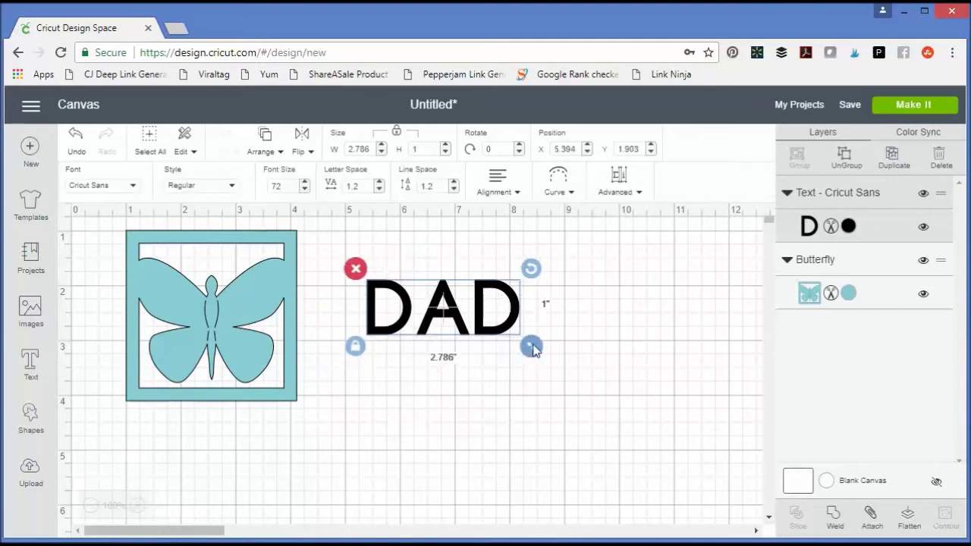
pyautogui.moveTo(529, 347); pyautogui.dragTo(653, 406)
pyautogui.click(592, 462)
pyautogui.click(573, 363)
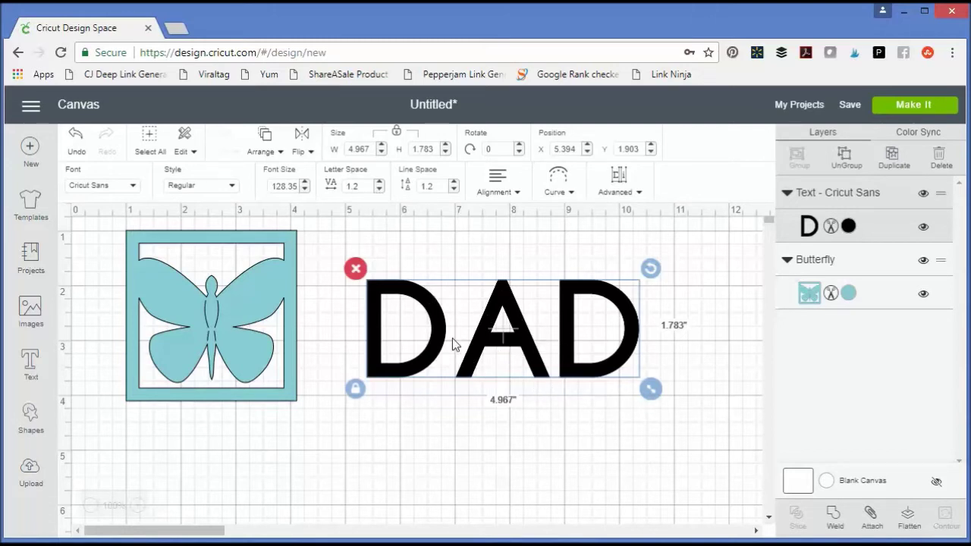
# Set the DAD letter spacing to 0.8 and weld the letters into one shape.
pyautogui.click(379, 190)
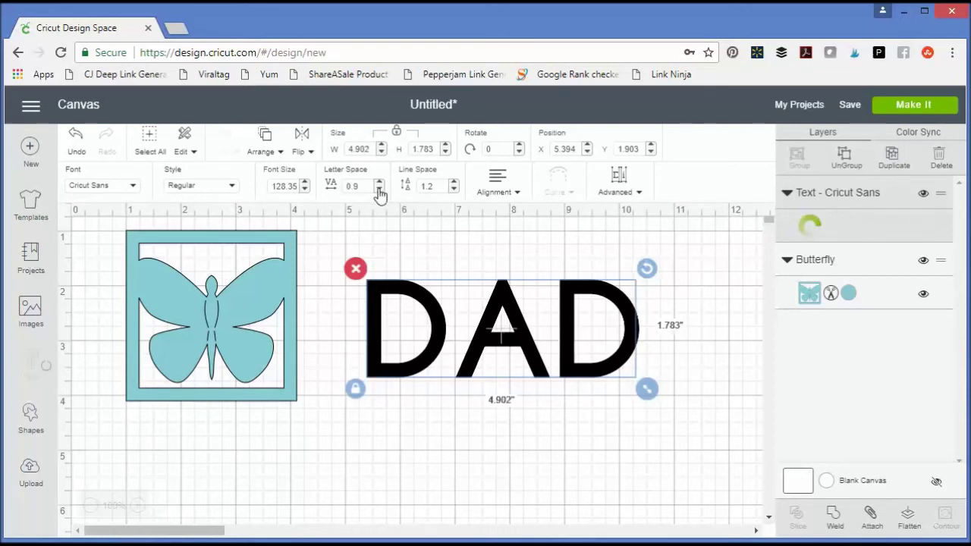
pyautogui.click(379, 189)
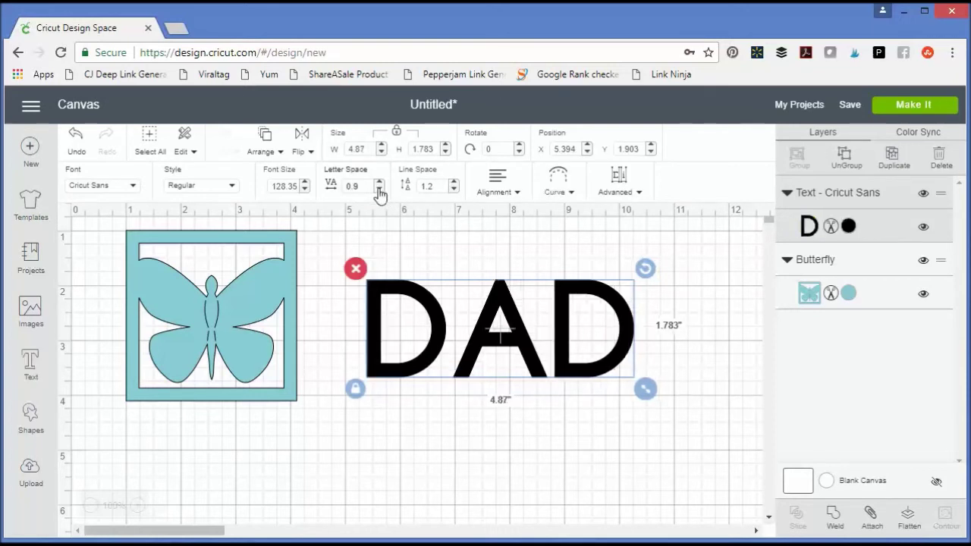
pyautogui.click(603, 463)
pyautogui.click(560, 322)
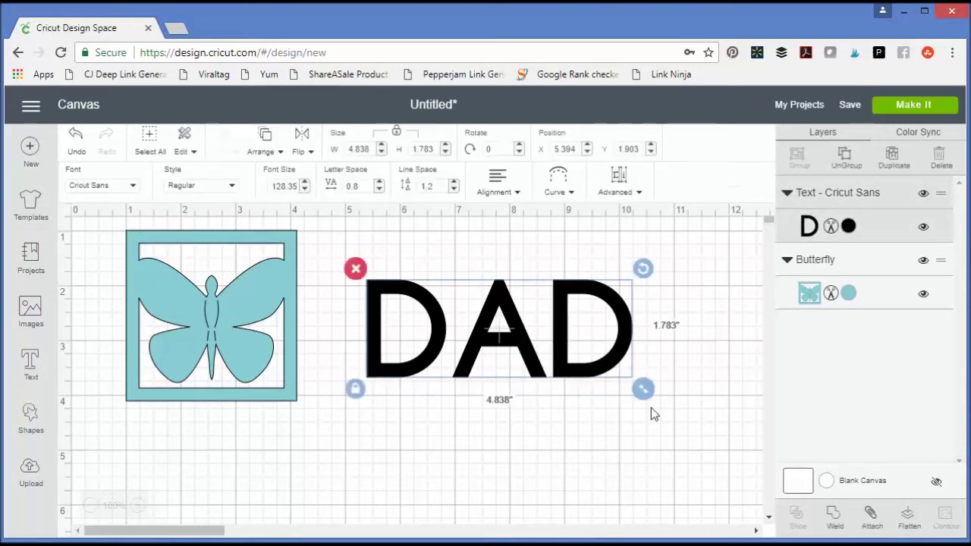
pyautogui.click(835, 519)
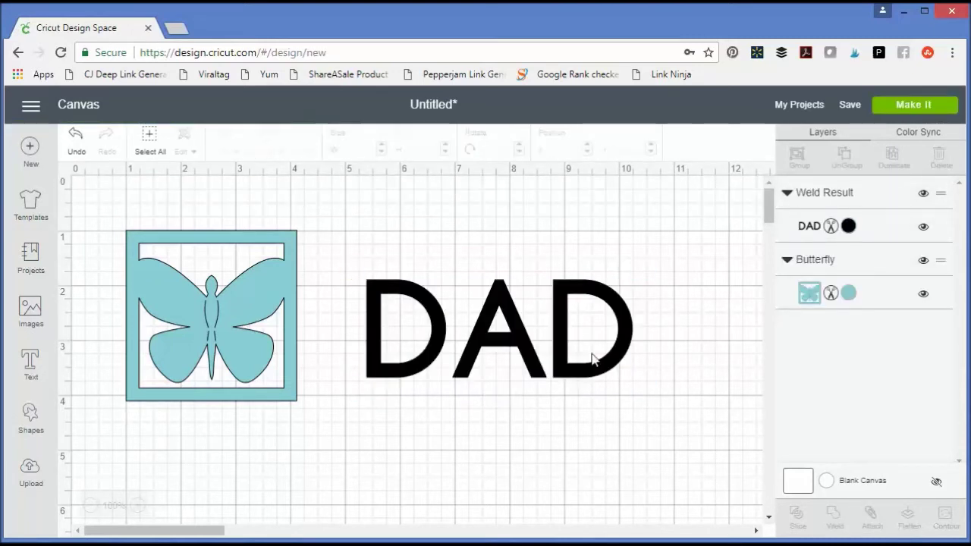
pyautogui.click(518, 329)
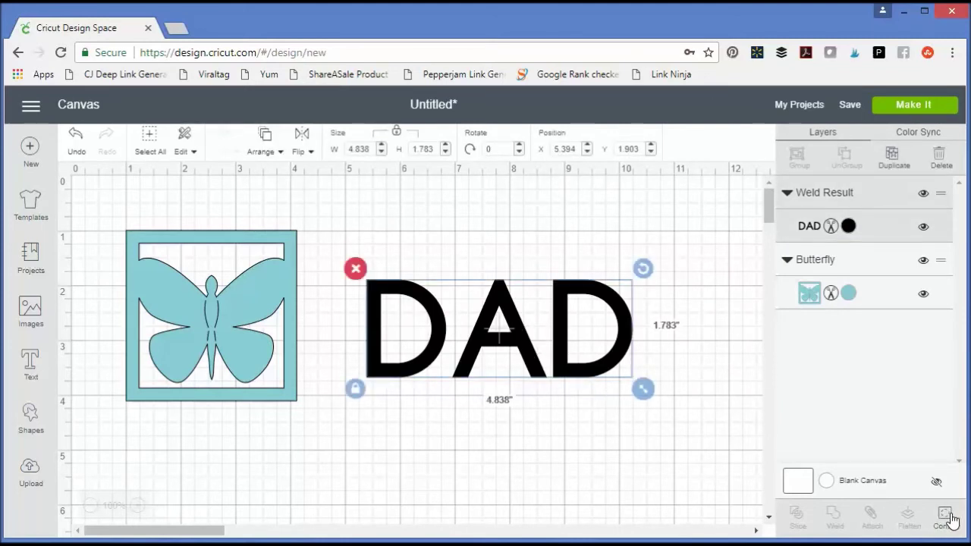
# Hide the inner contours of both D's and the A's triangle in the welded DAD.
pyautogui.click(952, 520)
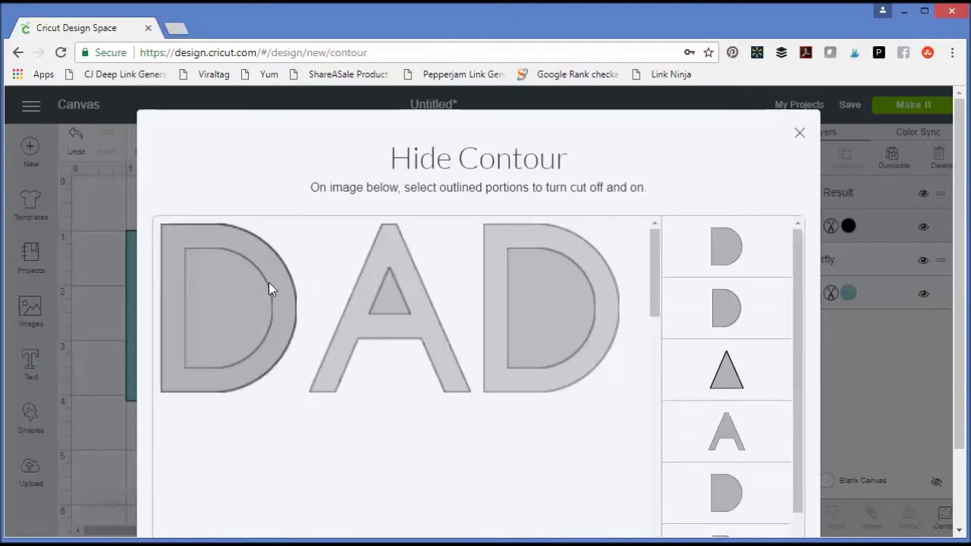
pyautogui.click(267, 284)
pyautogui.click(381, 294)
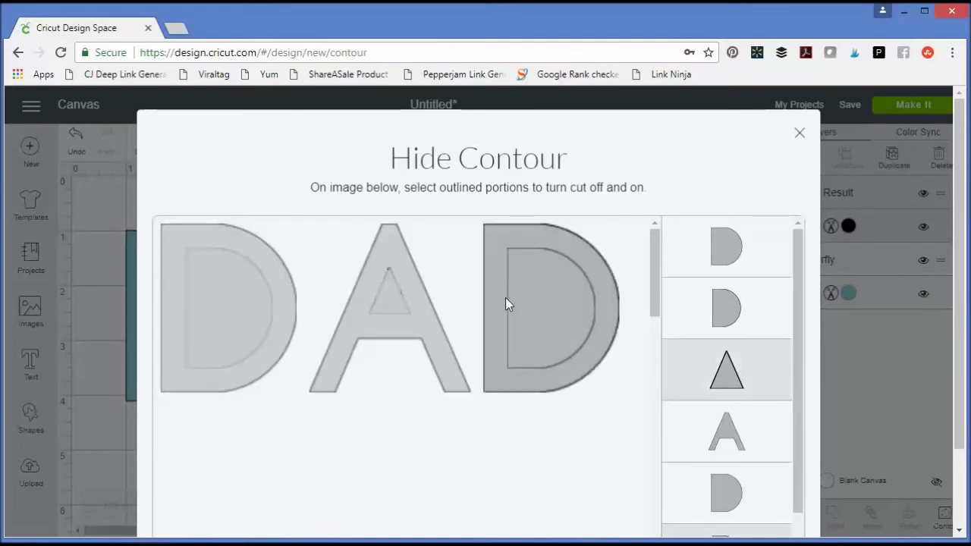
pyautogui.click(506, 299)
pyautogui.click(594, 330)
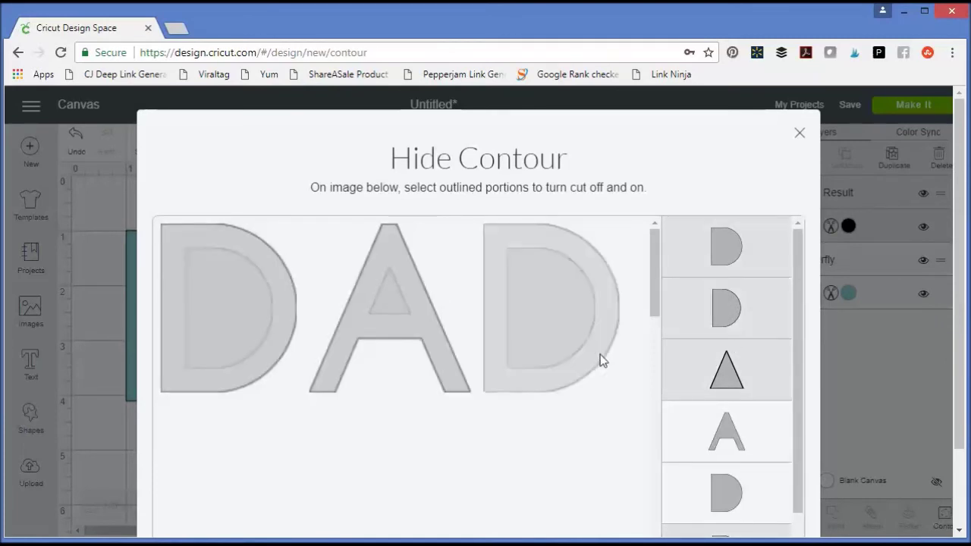
pyautogui.scroll(-1, 781, 455)
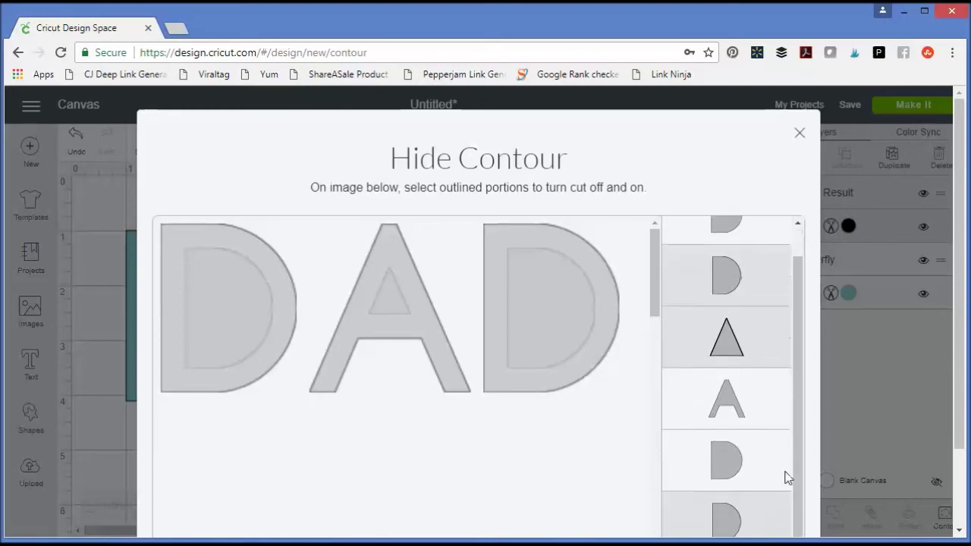
pyautogui.click(796, 133)
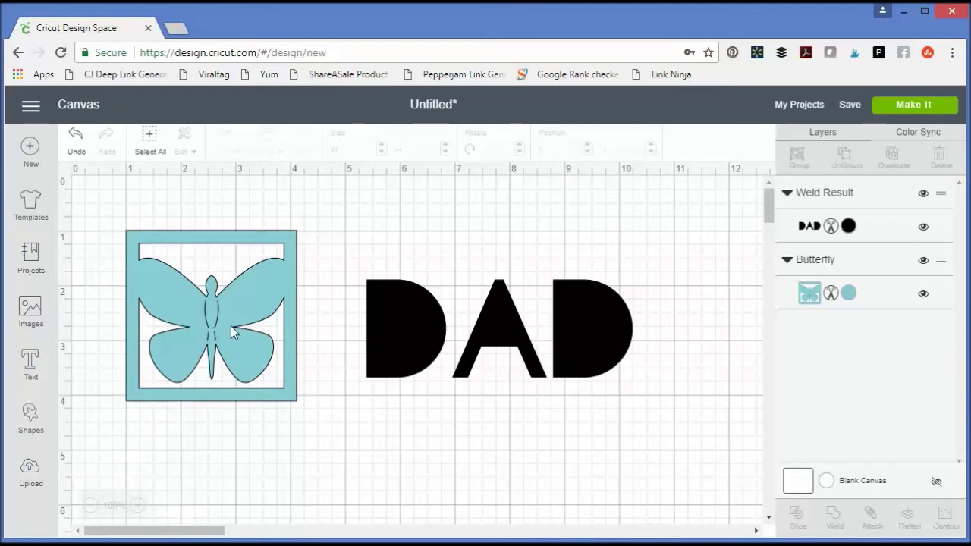
# Enlarge the butterfly frame to about four inches so it meets the DAD letters.
pyautogui.click(295, 364)
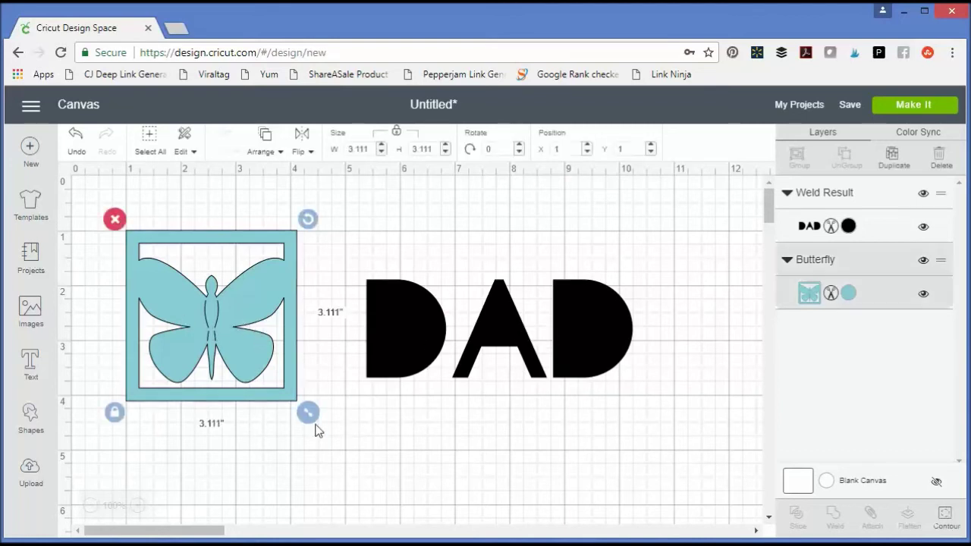
pyautogui.moveTo(316, 429); pyautogui.dragTo(368, 471)
pyautogui.click(582, 453)
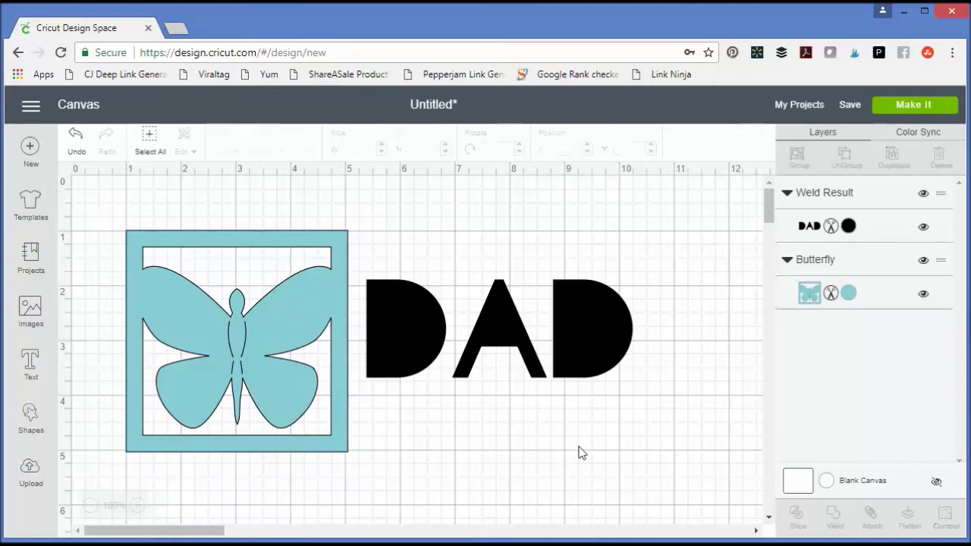